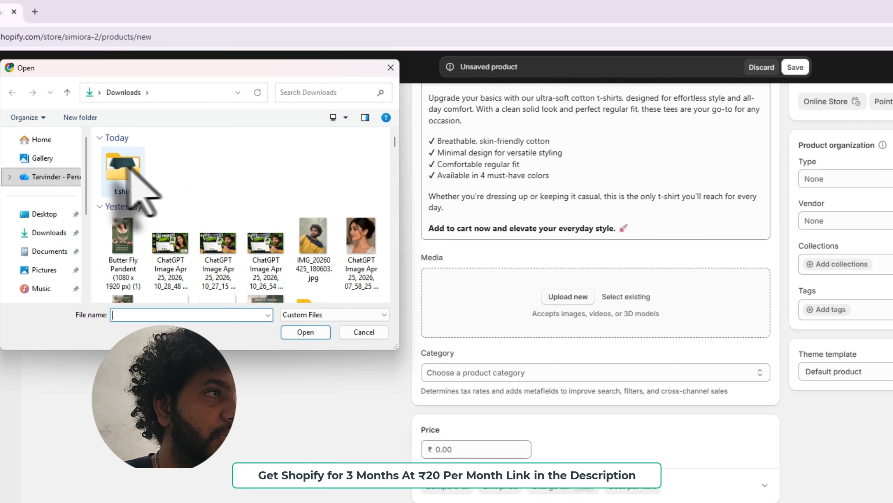
# Upload the four T-shirt photos from the T-shirt folder in Downloads as the product's media
pyautogui.doubleClick(129, 168)
pyautogui.moveTo(165, 251); pyautogui.dragTo(227, 165)
pyautogui.click(305, 332)
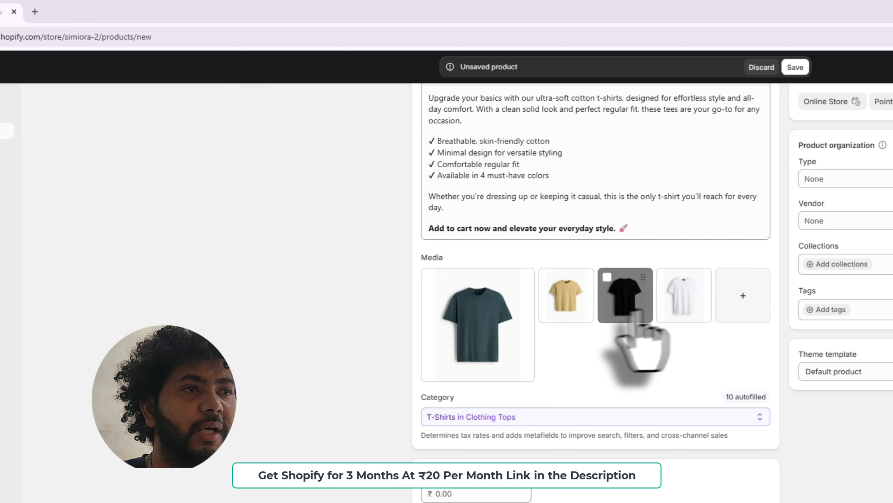
# Accept the suggested category T-Shirts in Clothing Tops and save the new product
pyautogui.click(485, 419)
pyautogui.click(812, 437)
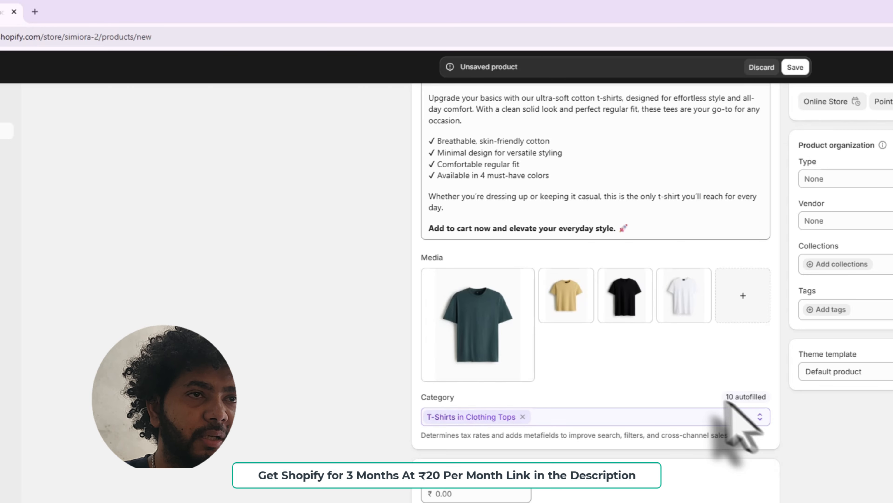
pyautogui.scroll(3, 624, 398)
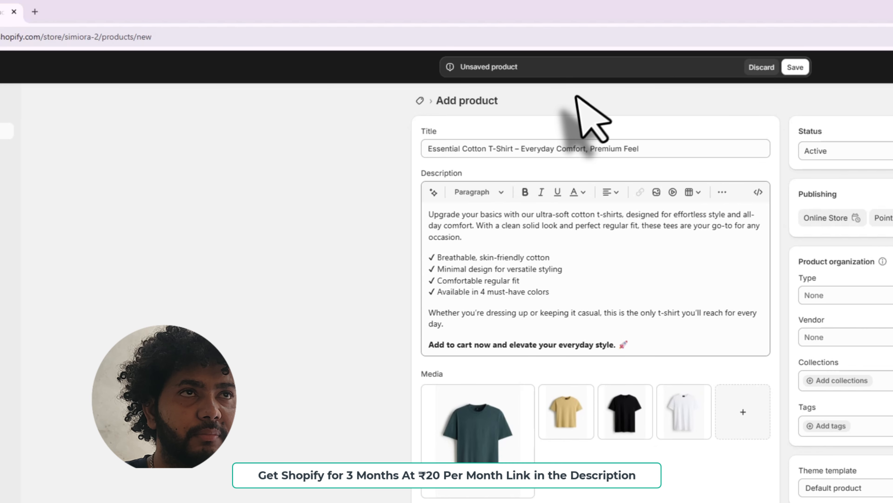
pyautogui.click(794, 69)
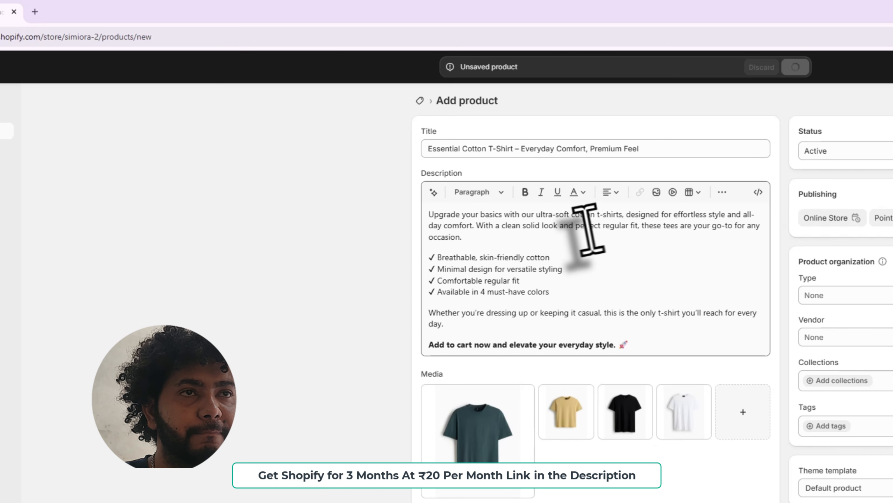
# Set the price to ₹499 and the compare-at price to ₹899, with tax charging turned off for the product
pyautogui.scroll(-2, 563, 319)
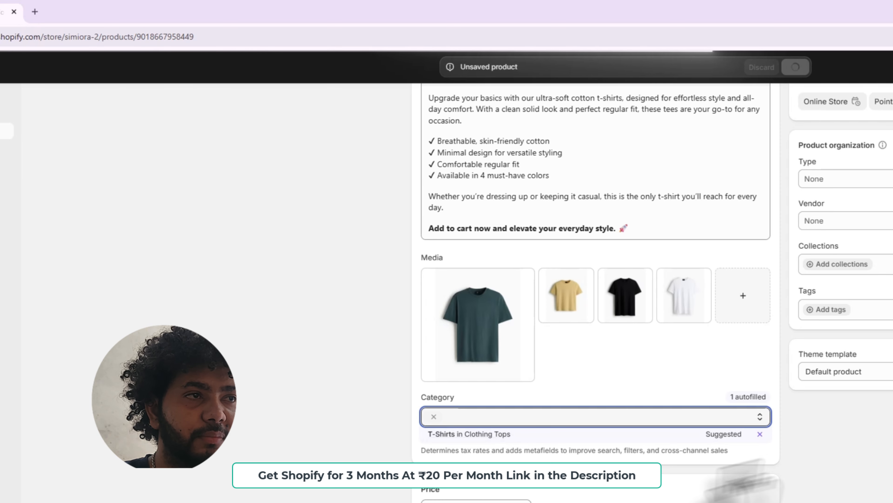
pyautogui.scroll(-6, 636, 436)
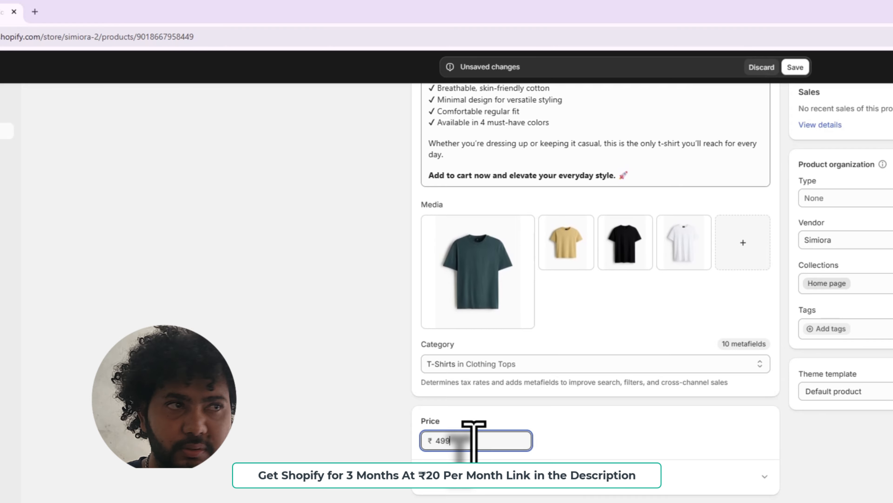
pyautogui.click(448, 476)
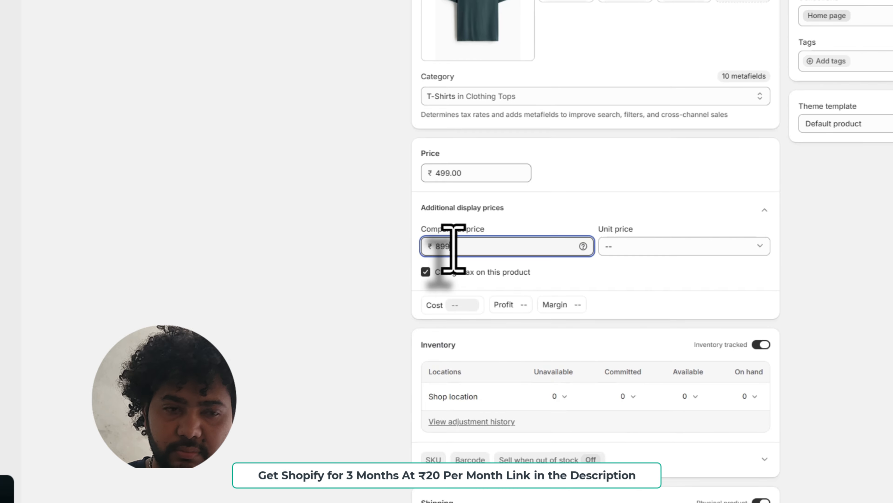
pyautogui.click(425, 272)
# Add a Color variant option with Green, Yellow, Black and White
pyautogui.scroll(-5, 668, 278)
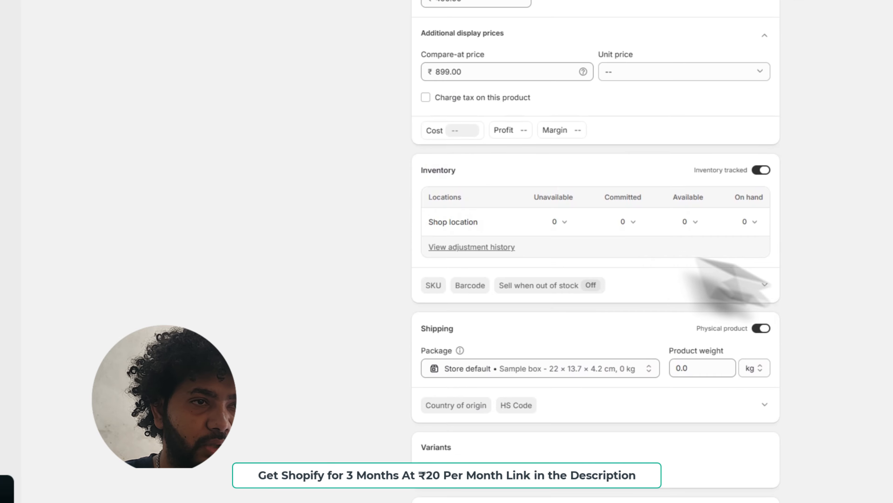
pyautogui.scroll(-10, 649, 227)
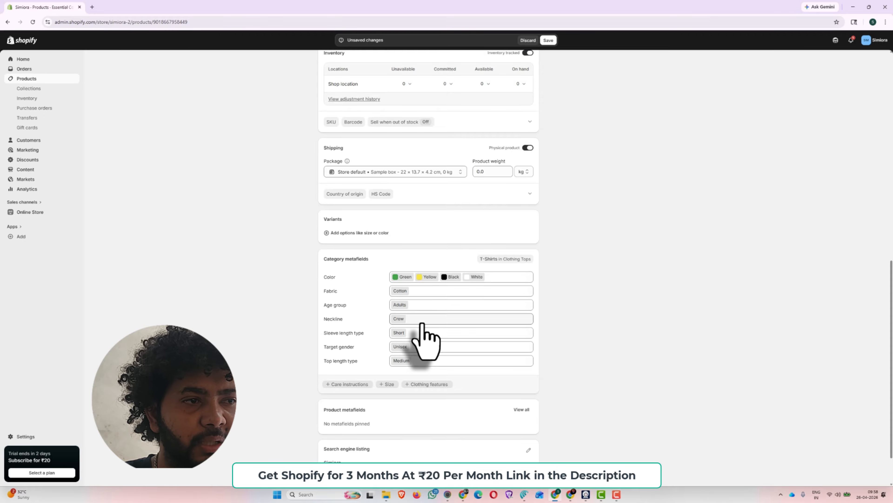
pyautogui.scroll(4, 424, 335)
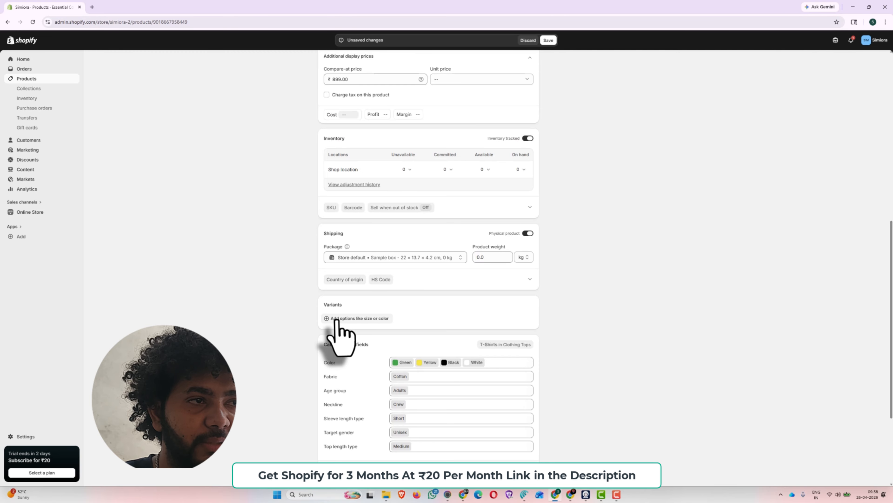
pyautogui.click(350, 317)
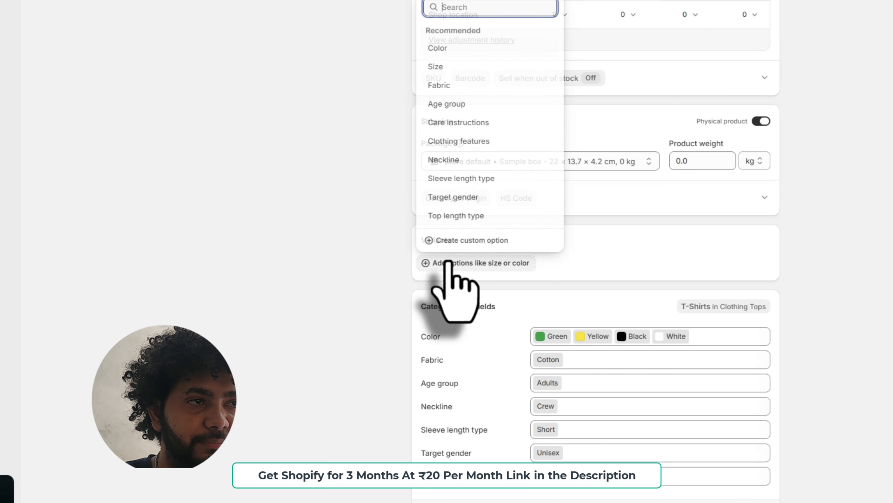
pyautogui.click(452, 49)
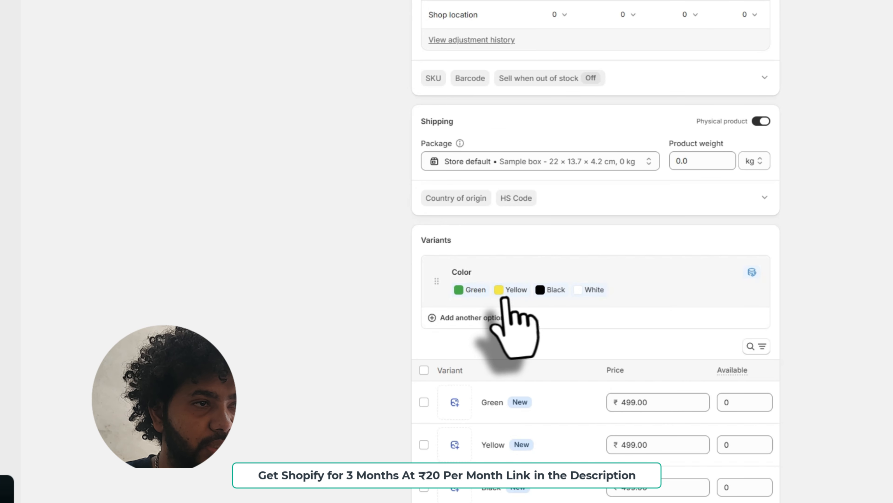
# Add Size as a second variant option below Color
pyautogui.scroll(-3, 479, 322)
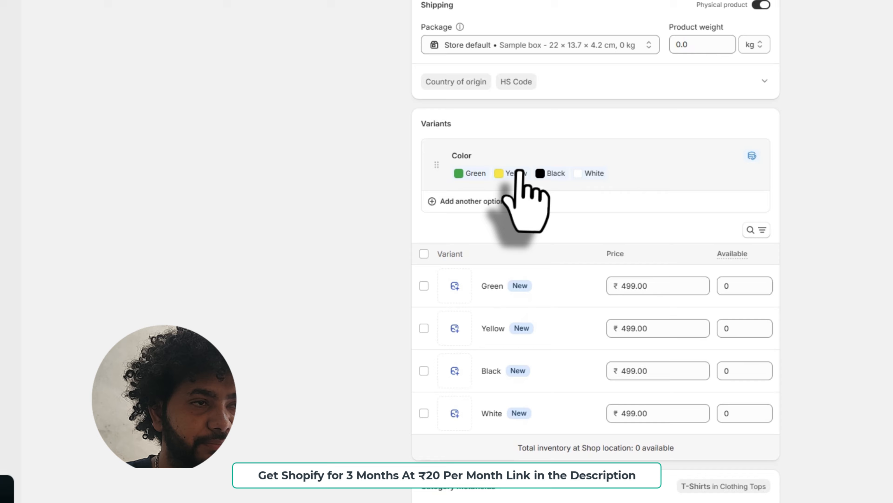
pyautogui.click(487, 201)
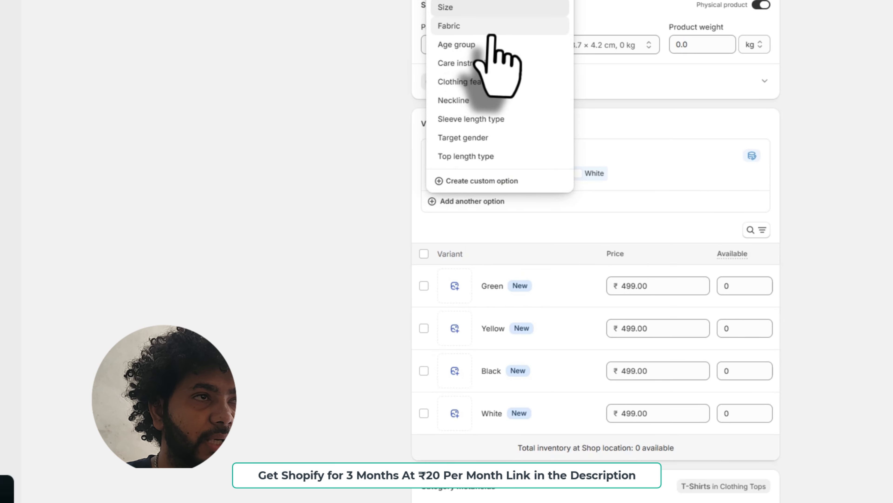
pyautogui.click(470, 7)
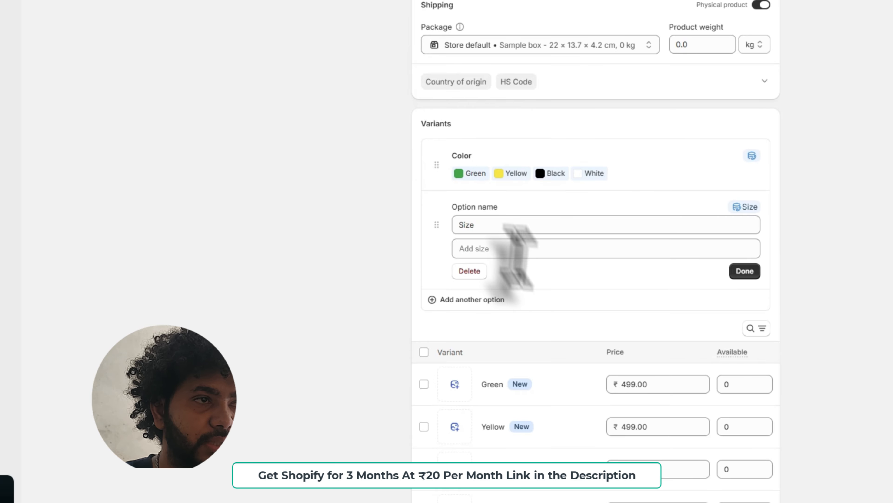
pyautogui.click(514, 250)
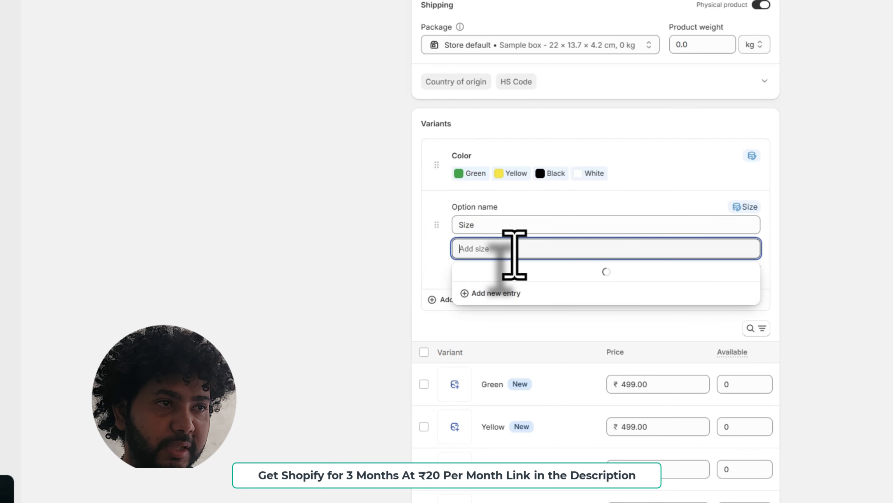
pyautogui.write('S')
pyautogui.click(834, 260)
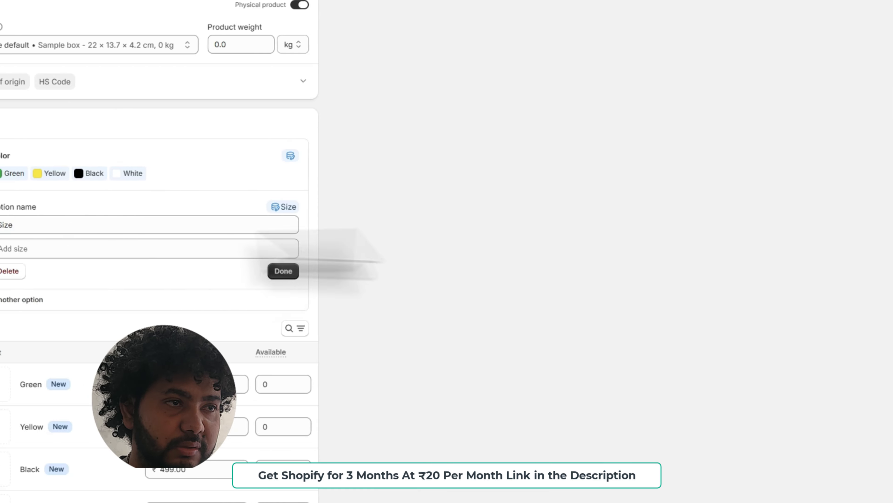
pyautogui.click(346, 249)
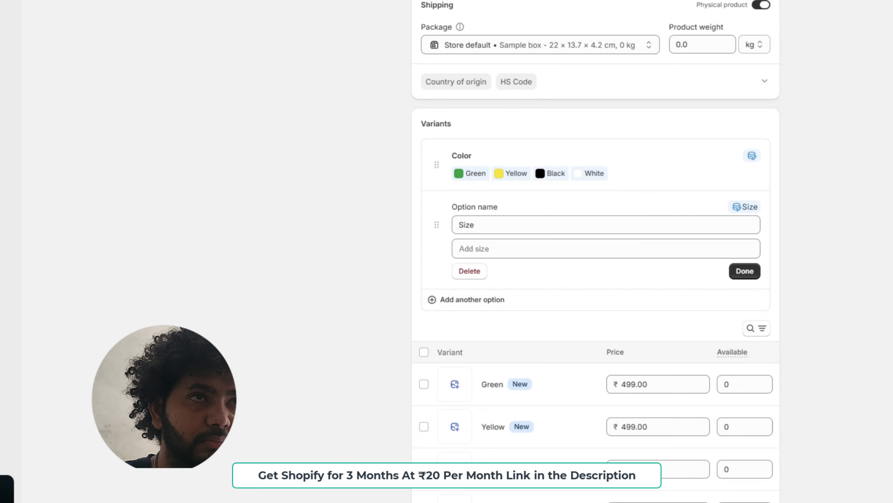
# Select S, M, L and XL as the values of the Size option and finish editing it
pyautogui.click(534, 249)
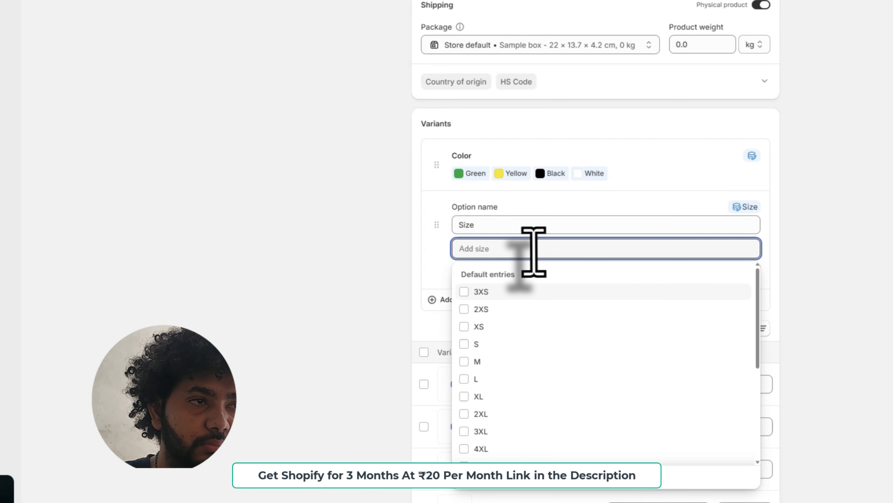
pyautogui.click(468, 346)
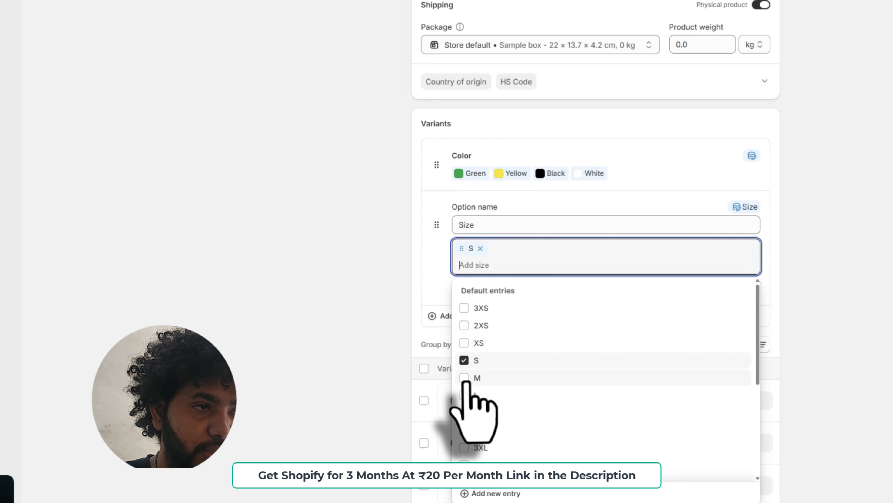
pyautogui.click(464, 395)
pyautogui.click(465, 412)
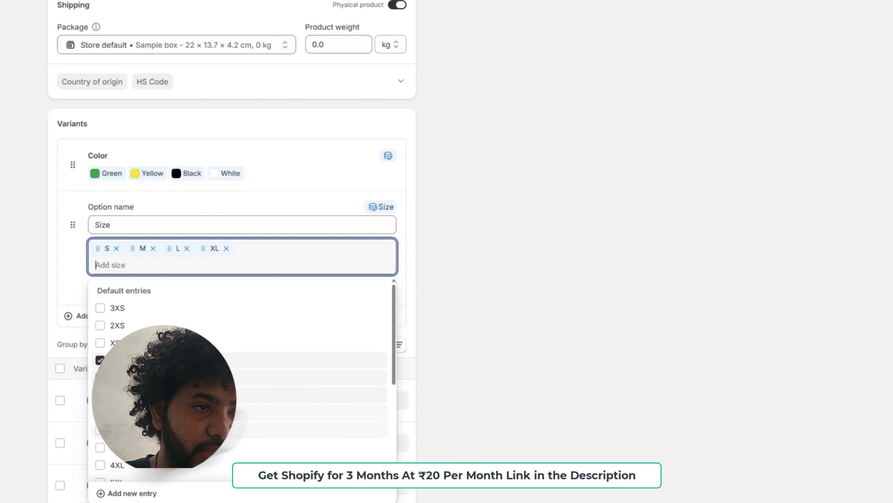
pyautogui.click(439, 222)
pyautogui.click(271, 286)
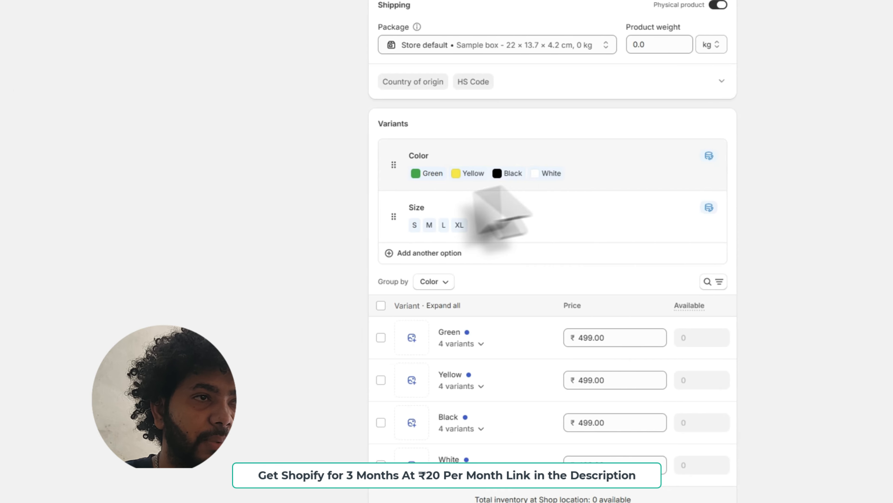
# Try to set the product's on-hand inventory at Shop location to 50
pyautogui.scroll(10, 560, 256)
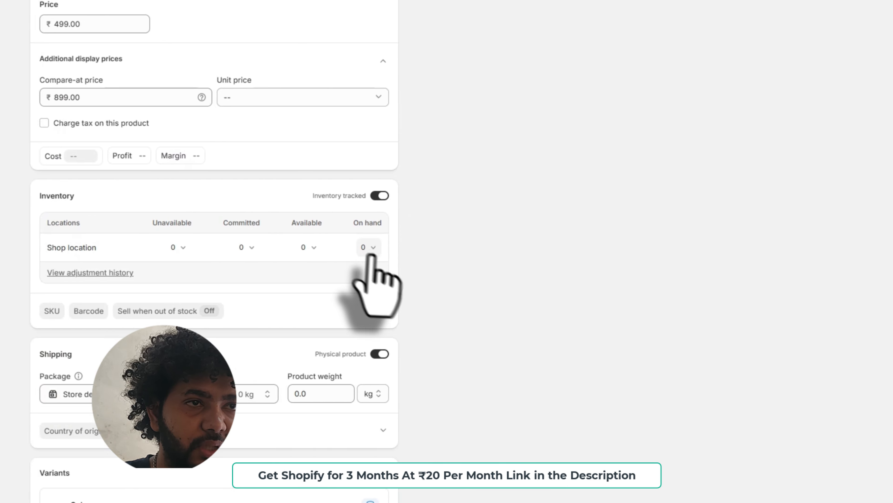
pyautogui.click(749, 272)
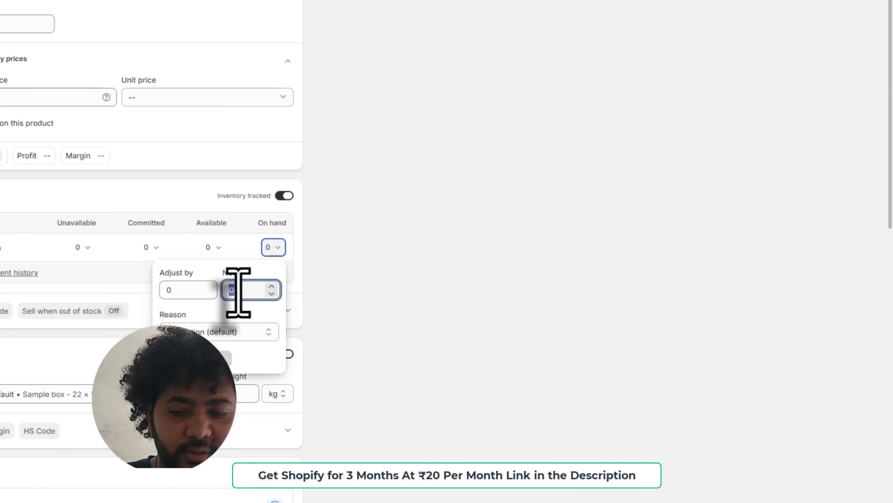
pyautogui.click(419, 204)
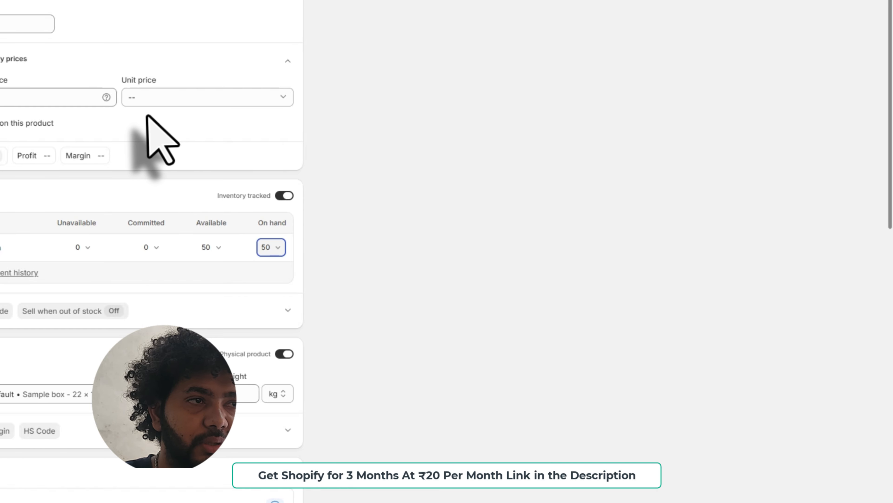
# Review the variant list and save the product's pricing and variant changes
pyautogui.scroll(-15, 147, 116)
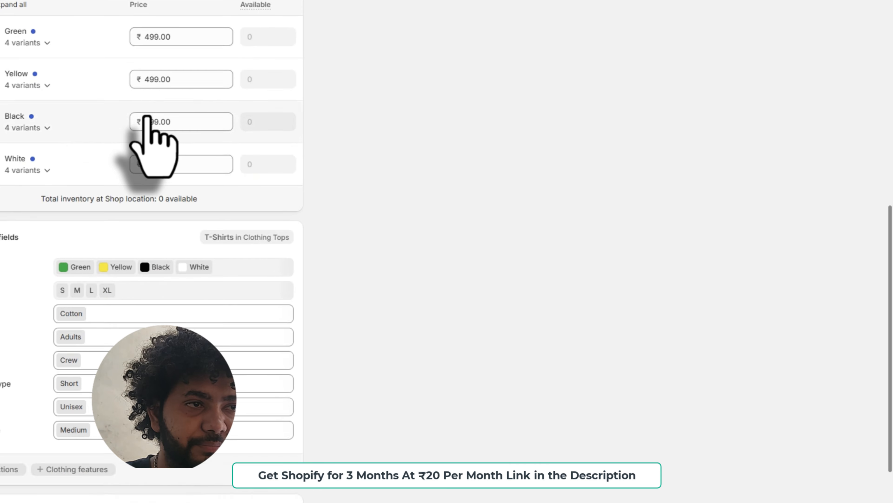
pyautogui.scroll(20, 155, 120)
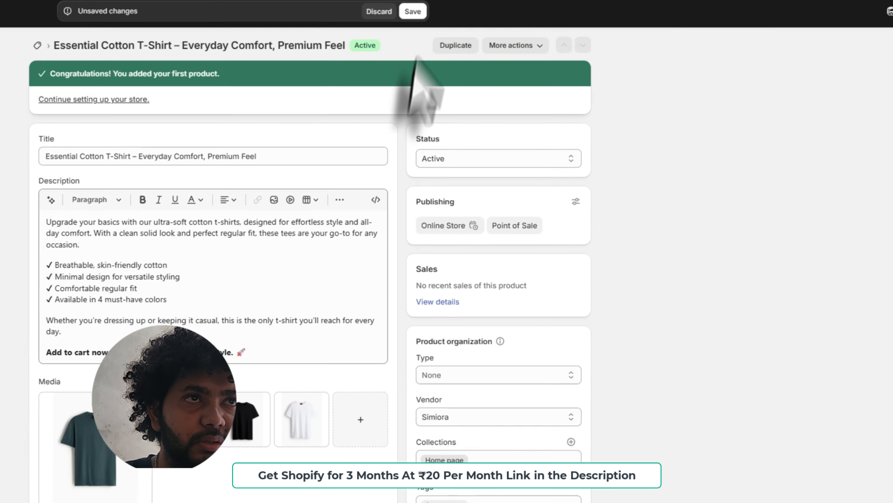
pyautogui.click(413, 11)
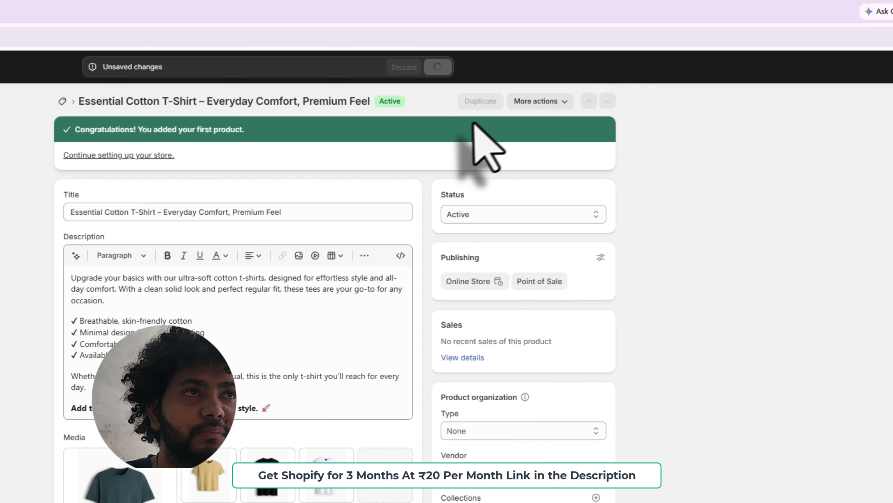
# Open the storefront preview of the Essential Cotton T-Shirt product
pyautogui.click(564, 103)
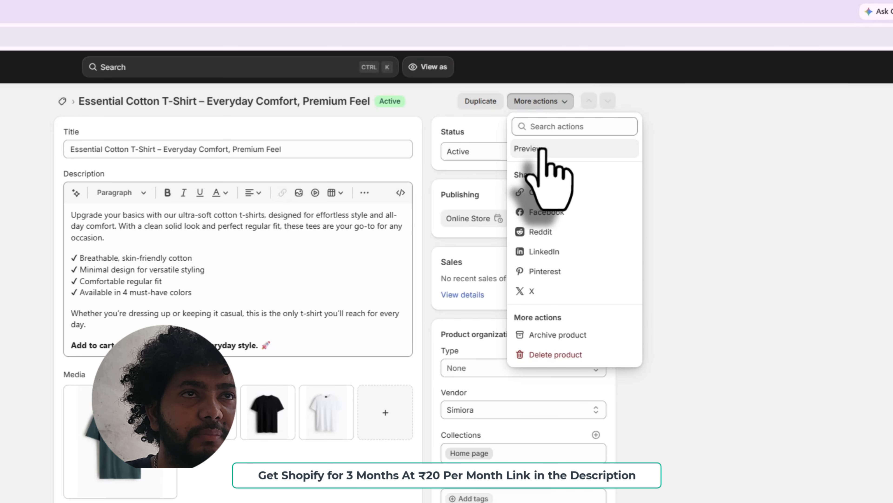
pyautogui.click(387, 209)
pyautogui.scroll(-4, 387, 211)
pyautogui.scroll(4, 388, 219)
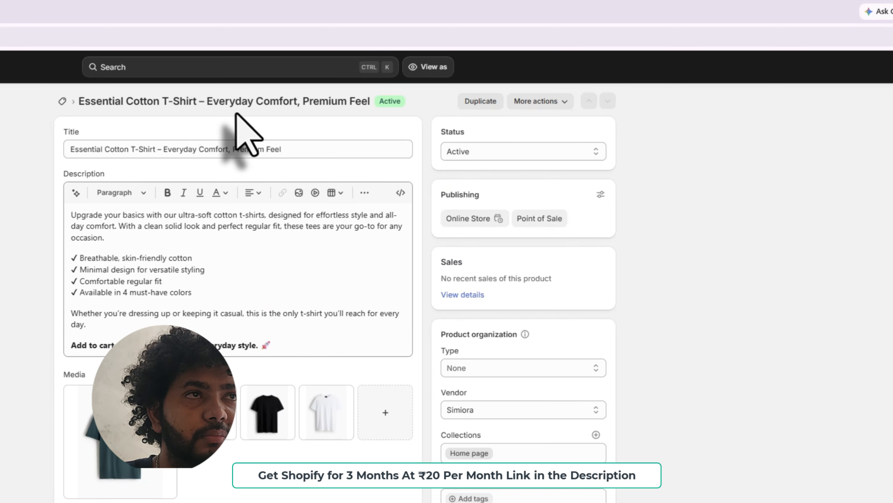
pyautogui.click(558, 102)
pyautogui.click(542, 155)
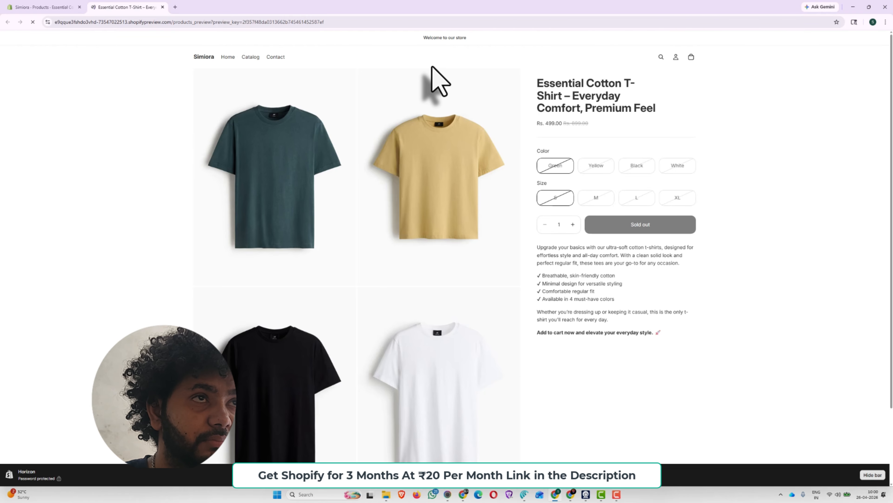
# Return to the product's admin page and set the available quantity of the Green variant in size S to 50
pyautogui.click(60, 4)
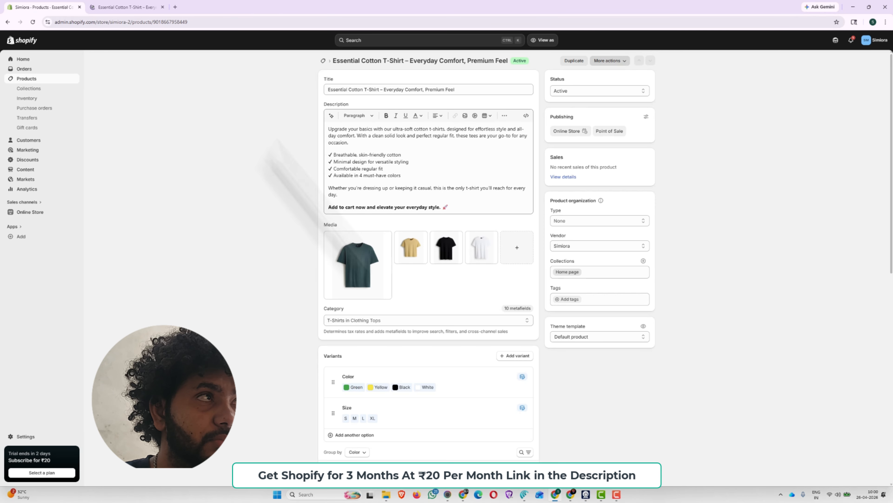
pyautogui.scroll(-4, 384, 278)
pyautogui.scroll(-4, 385, 292)
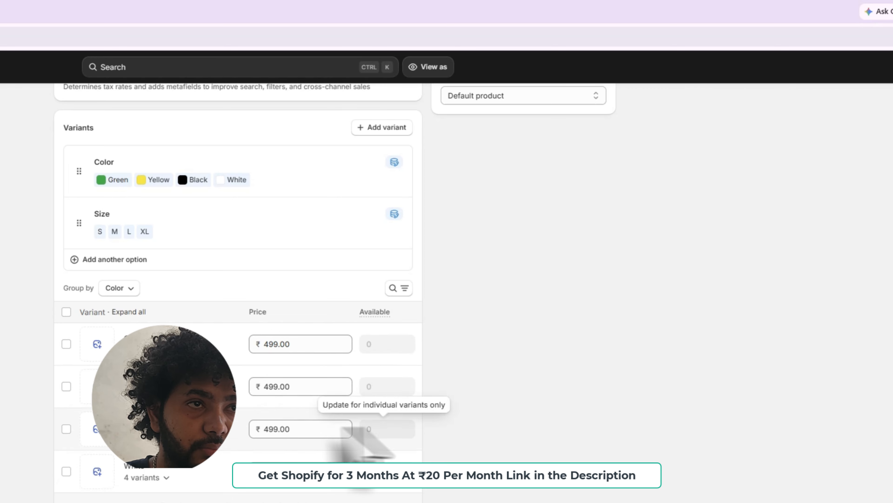
pyautogui.click(148, 350)
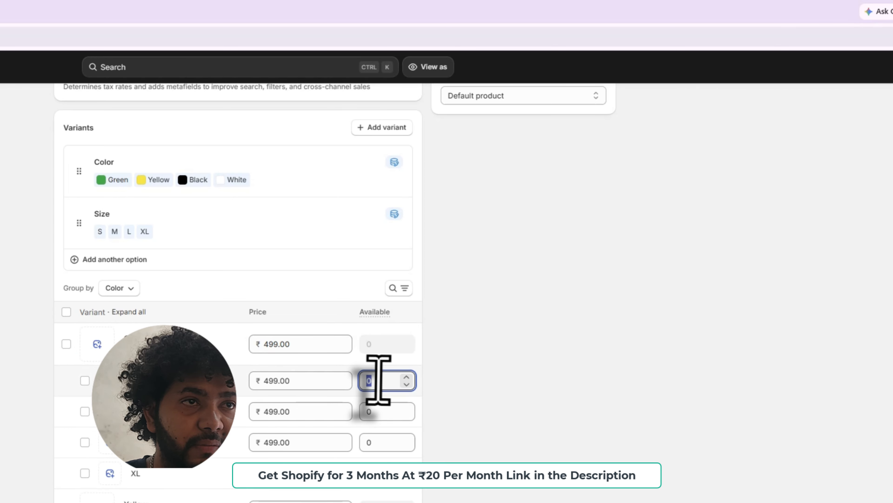
pyautogui.write('50')
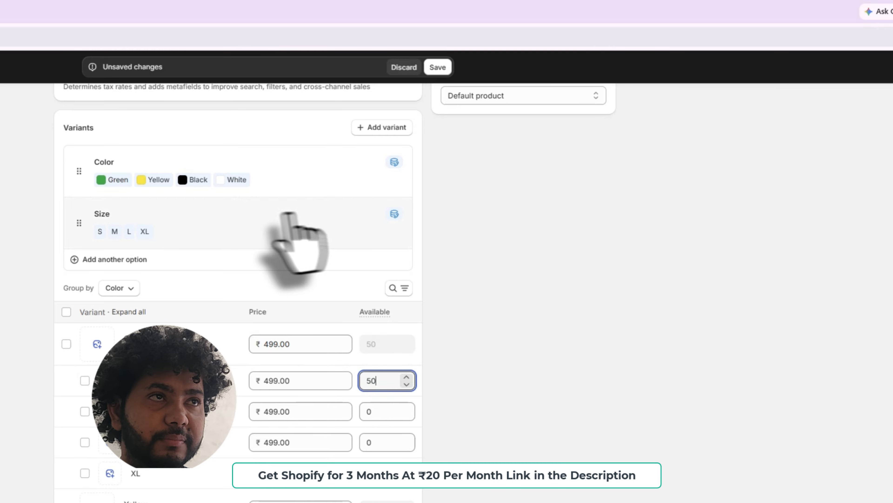
# Set the available quantity of the Green variants in sizes M, L and XL to 50 each
pyautogui.click(372, 412)
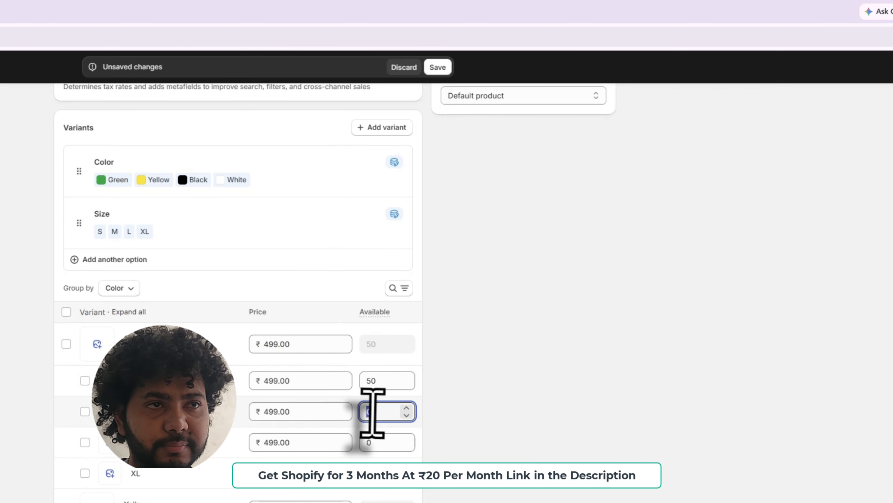
pyautogui.write('50')
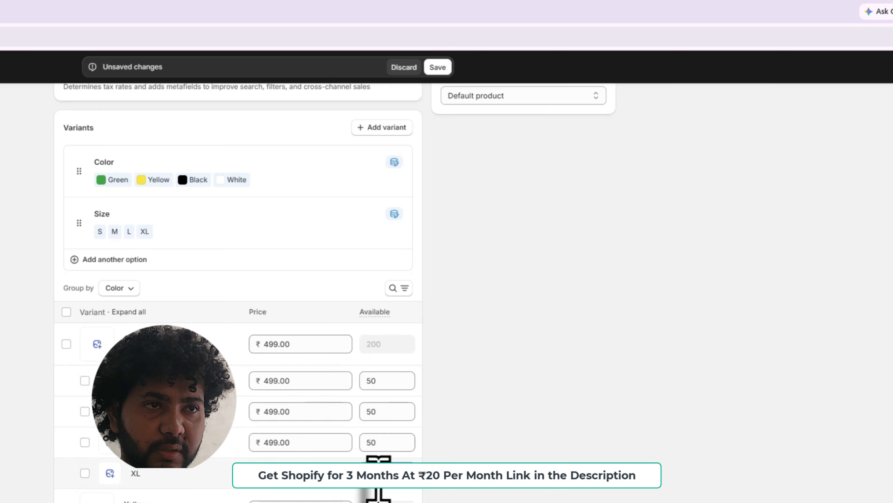
# Expand the Yellow variant group and set the available quantity of sizes S, M, L and XL to 50 each
pyautogui.scroll(-5, 367, 281)
pyautogui.click(367, 273)
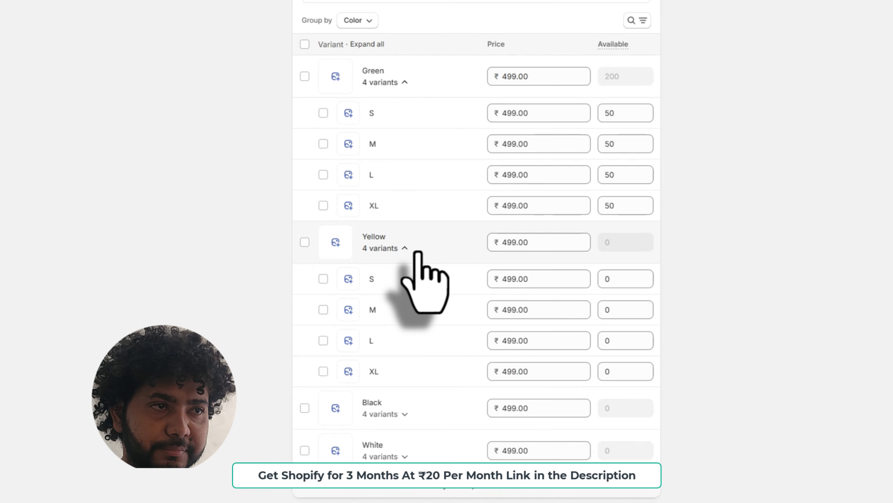
pyautogui.scroll(-3, 422, 268)
pyautogui.click(615, 168)
pyautogui.write('50')
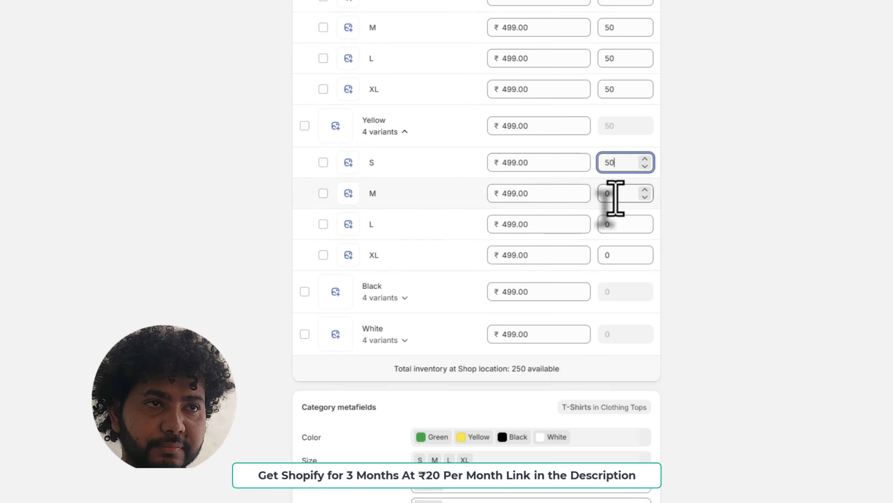
pyautogui.click(615, 197)
pyautogui.write('50')
pyautogui.click(616, 224)
pyautogui.write('50')
pyautogui.click(617, 254)
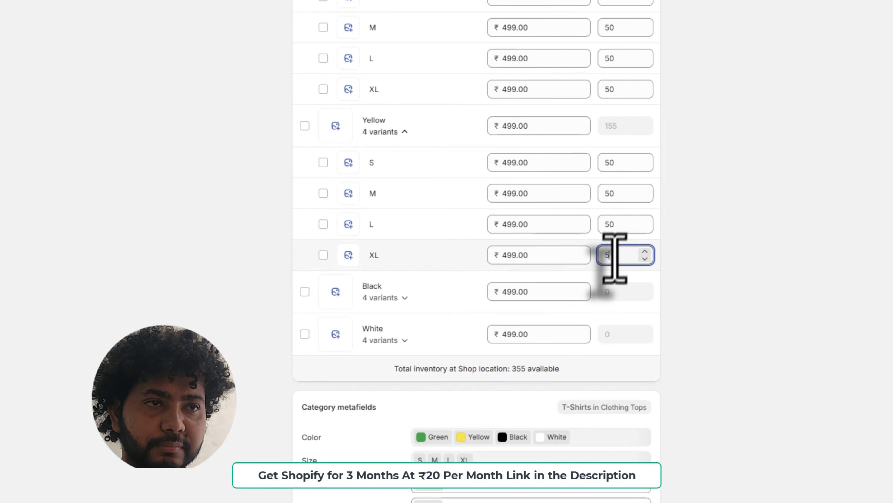
pyautogui.write('50')
# Set the available quantity of every size in the Black and White variant groups to 50
pyautogui.scroll(-3, 527, 278)
pyautogui.click(404, 184)
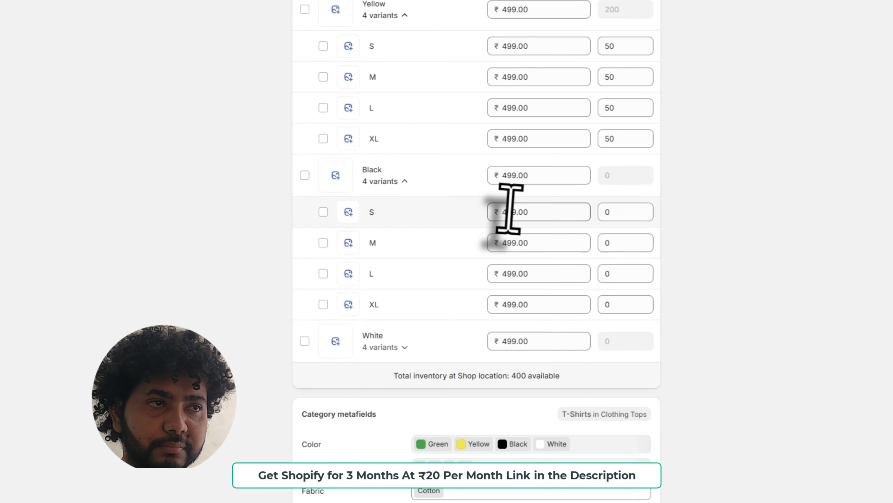
pyautogui.scroll(-2, 509, 209)
pyautogui.click(602, 155)
pyautogui.write('50')
pyautogui.click(614, 192)
pyautogui.write('5')
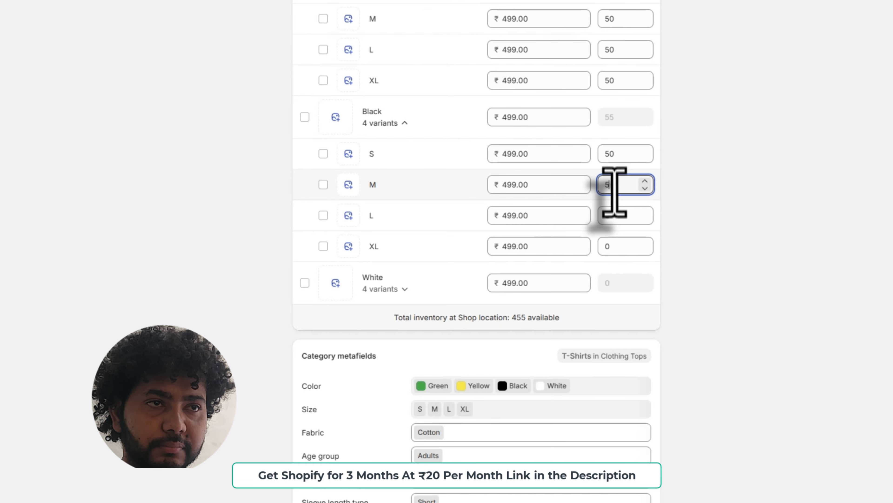
pyautogui.write('0')
pyautogui.click(617, 219)
pyautogui.write('50')
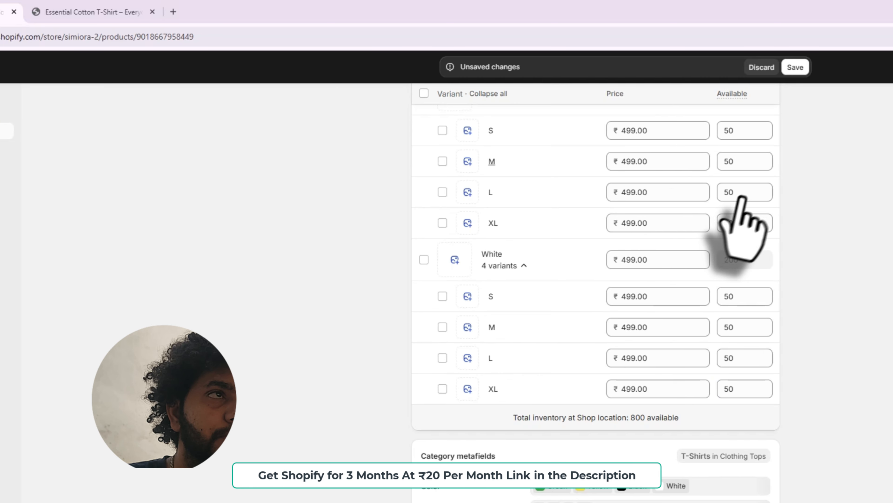
# Review the variant quantities and save the product's stock changes
pyautogui.scroll(10, 752, 260)
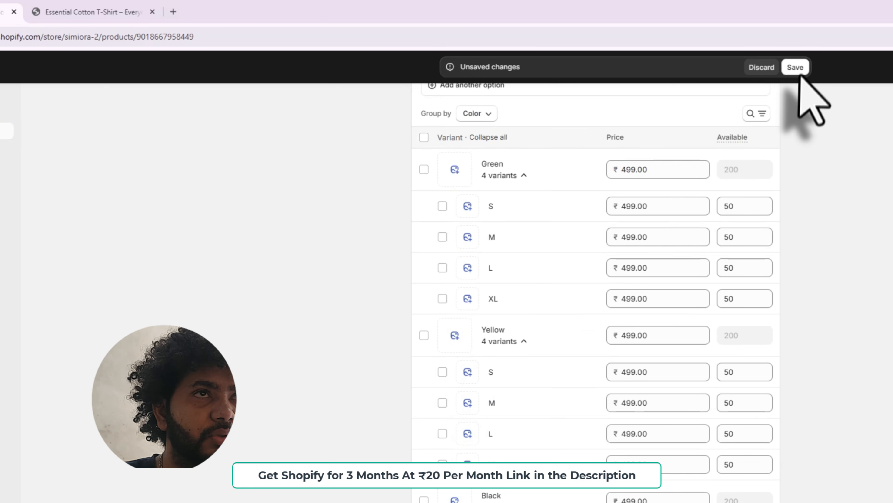
pyautogui.click(799, 74)
pyautogui.scroll(-12, 700, 355)
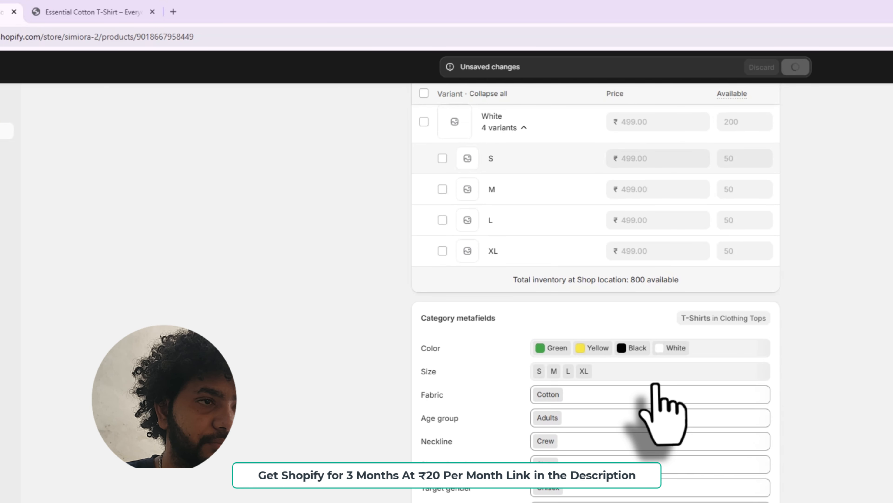
pyautogui.scroll(12, 665, 408)
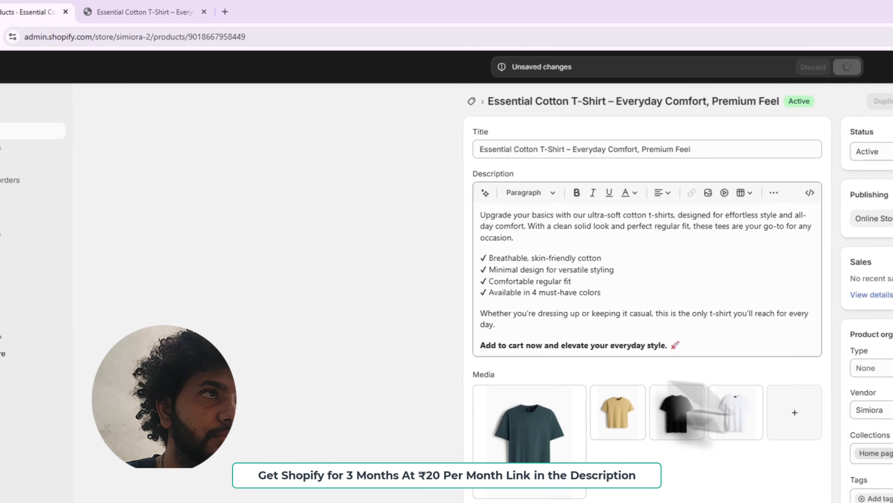
# Switch to the Essential Cotton T-Shirt storefront preview and reload the page
pyautogui.click(197, 2)
pyautogui.click(55, 36)
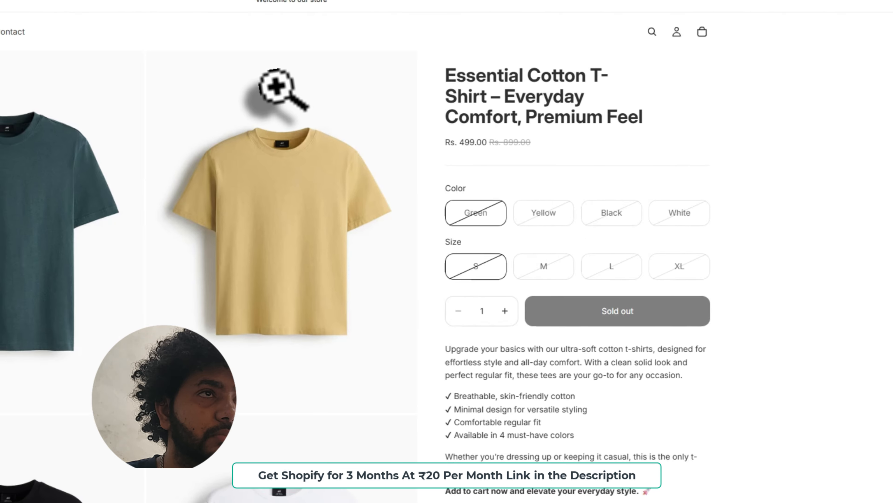
pyautogui.click(46, 38)
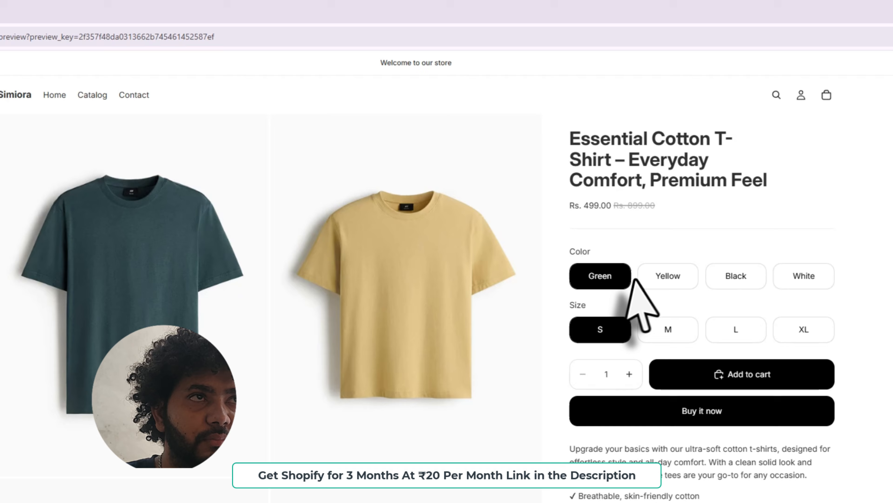
# Try the Yellow, Black and White colors and the M and L sizes on the storefront product page
pyautogui.scroll(-2, 514, 214)
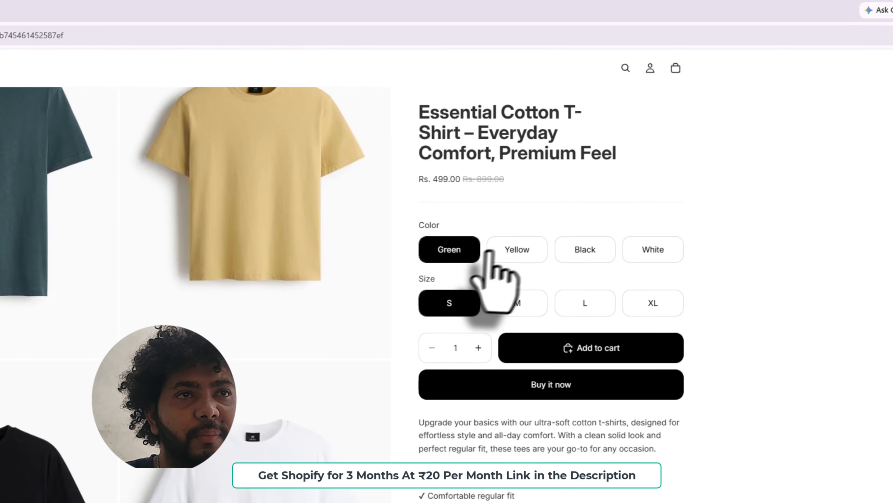
pyautogui.scroll(2, 488, 250)
pyautogui.click(517, 210)
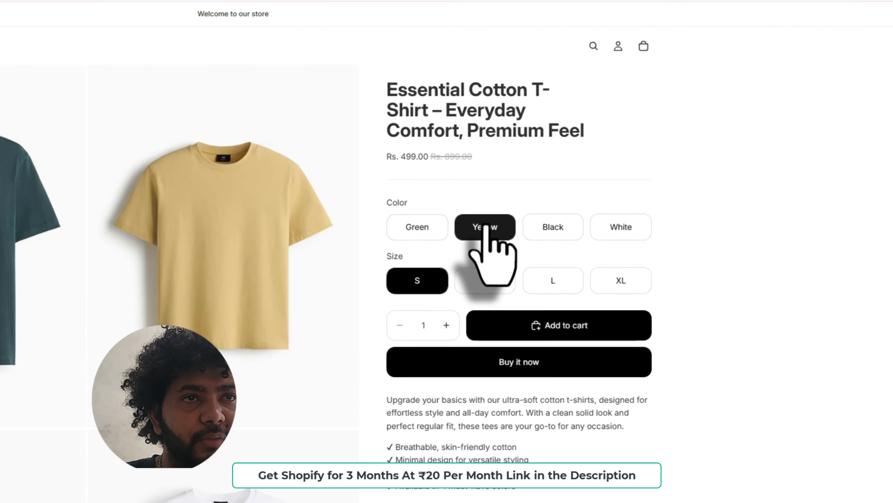
pyautogui.click(584, 209)
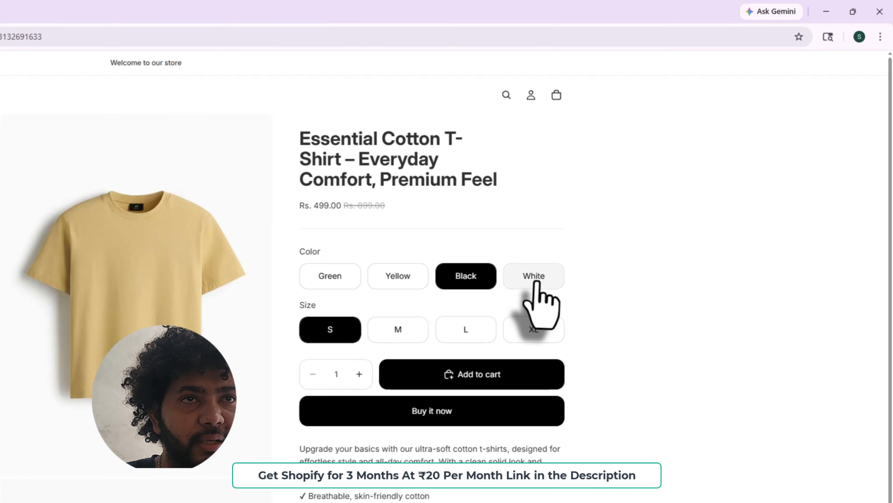
pyautogui.click(535, 278)
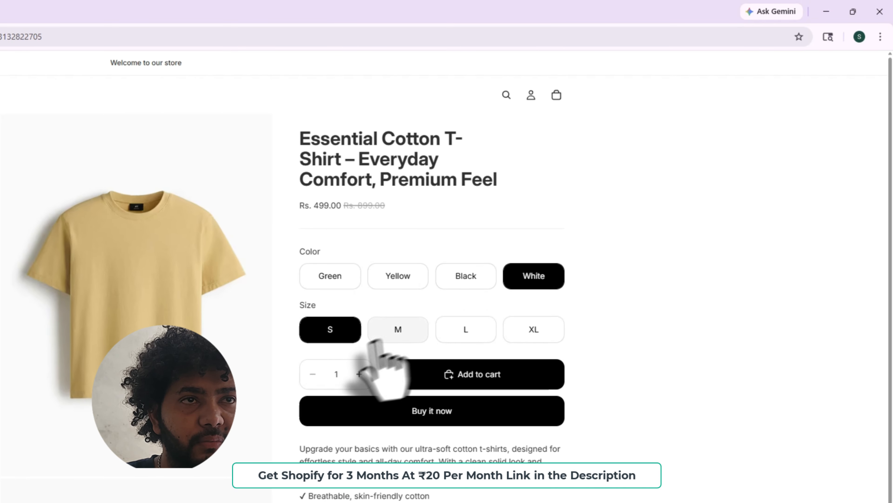
pyautogui.click(398, 330)
pyautogui.click(468, 331)
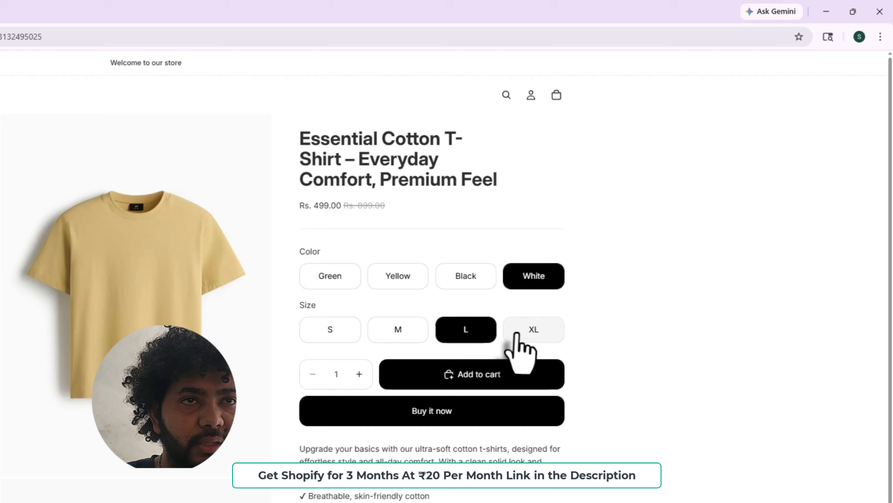
# Select size S and cycle through all four colors again to check whether the product image follows the selected color
pyautogui.click(343, 335)
pyautogui.click(342, 285)
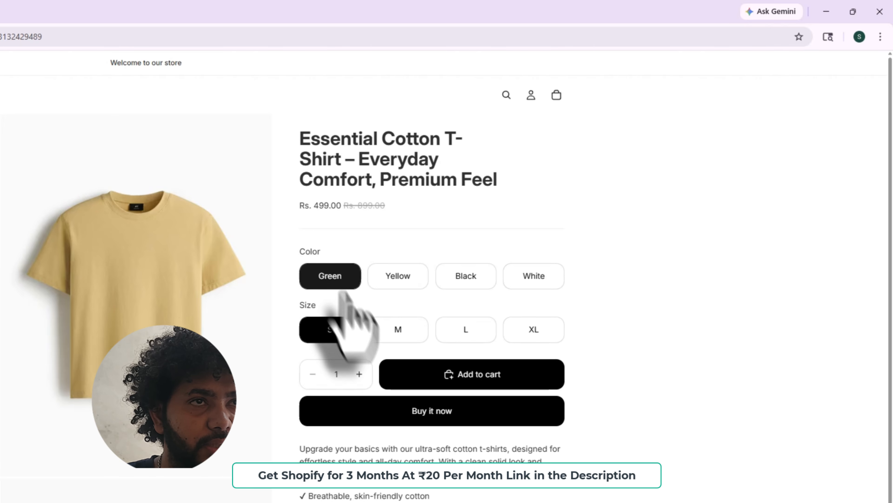
pyautogui.click(397, 275)
pyautogui.click(466, 275)
pyautogui.click(514, 280)
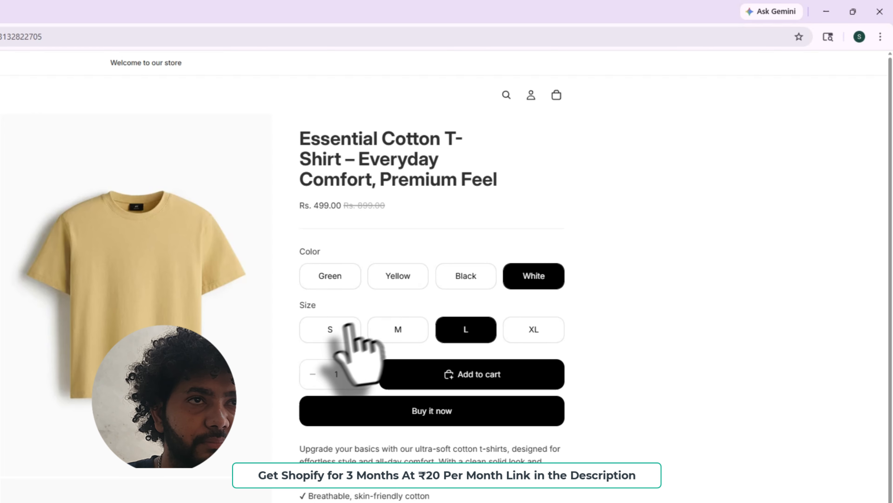
pyautogui.click(343, 331)
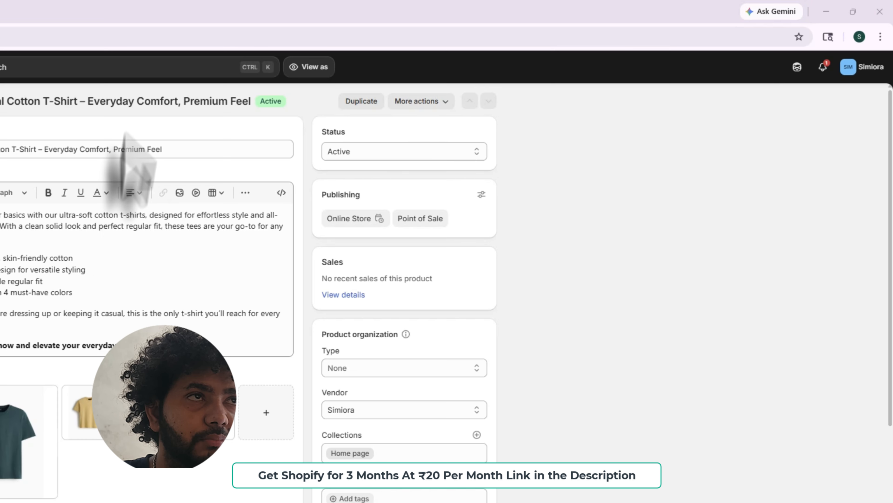
# Return to the product's admin page and examine the images on the color variants, expanding the Green group's sizes
pyautogui.scroll(-5, 120, 295)
pyautogui.scroll(-10, 140, 292)
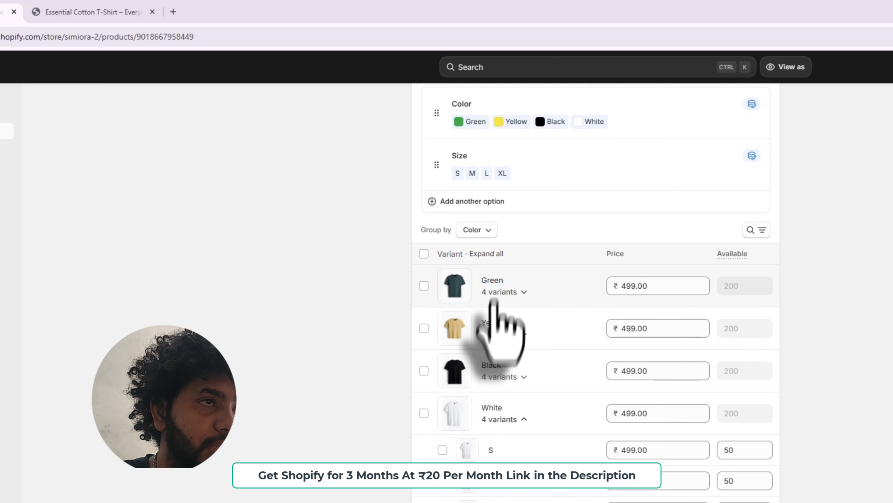
pyautogui.click(497, 283)
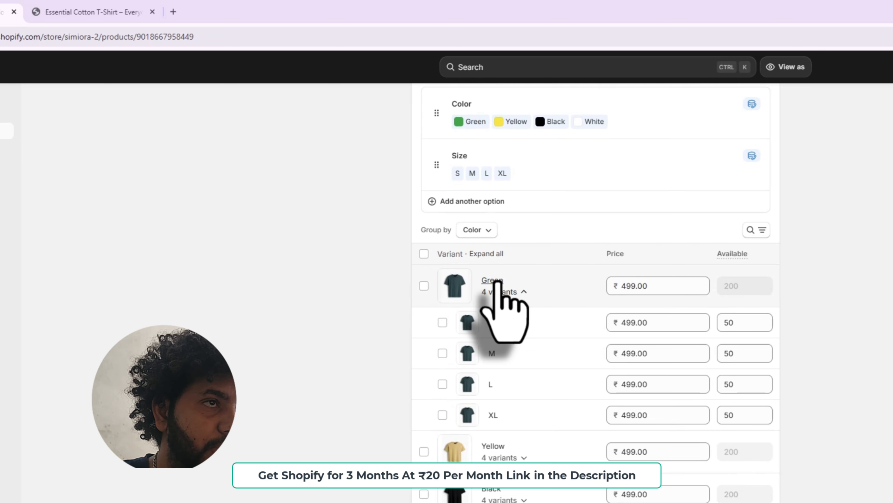
pyautogui.scroll(-3, 491, 412)
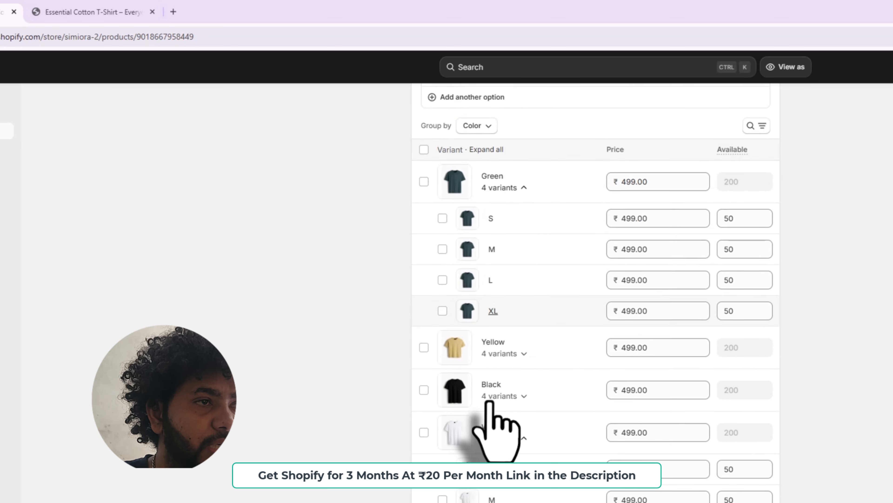
pyautogui.click(496, 426)
pyautogui.scroll(-5, 498, 424)
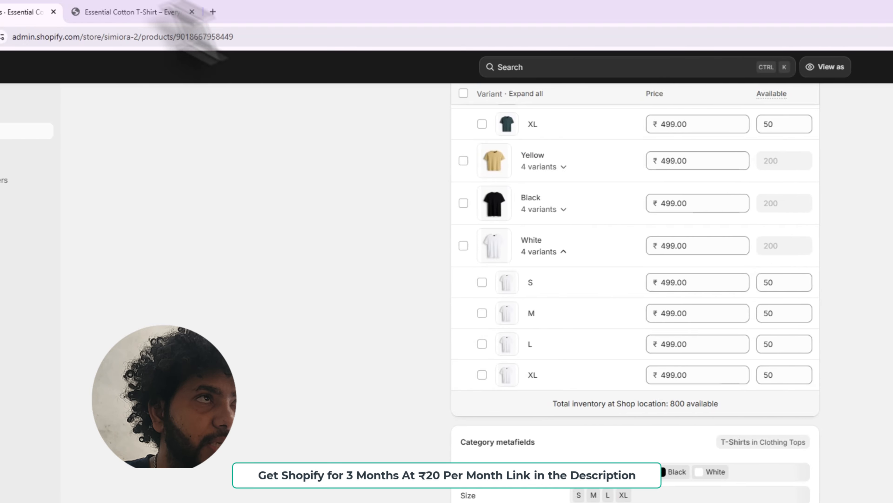
# Switch to the storefront preview and check the product image for the Yellow, Black and White colors
pyautogui.click(93, 12)
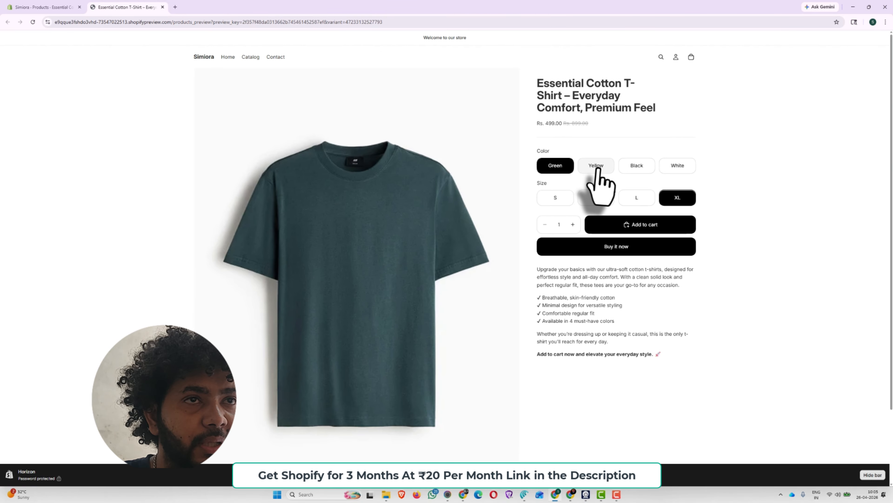
pyautogui.click(602, 171)
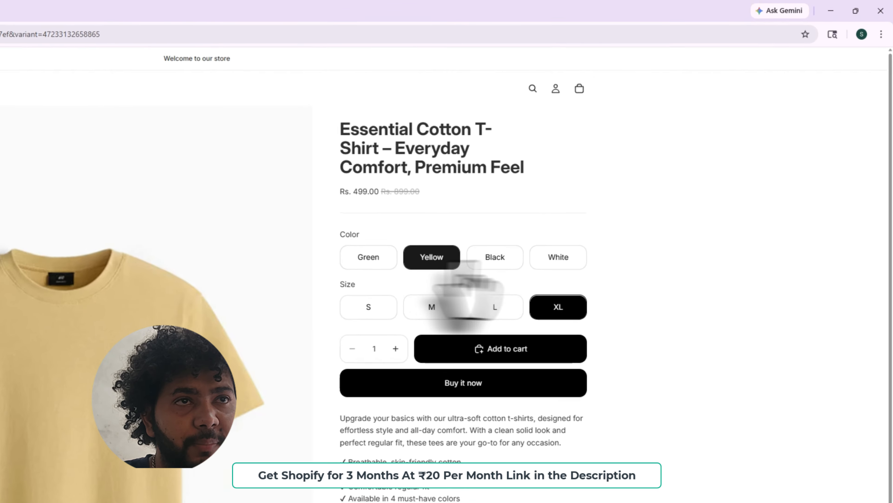
pyautogui.click(621, 176)
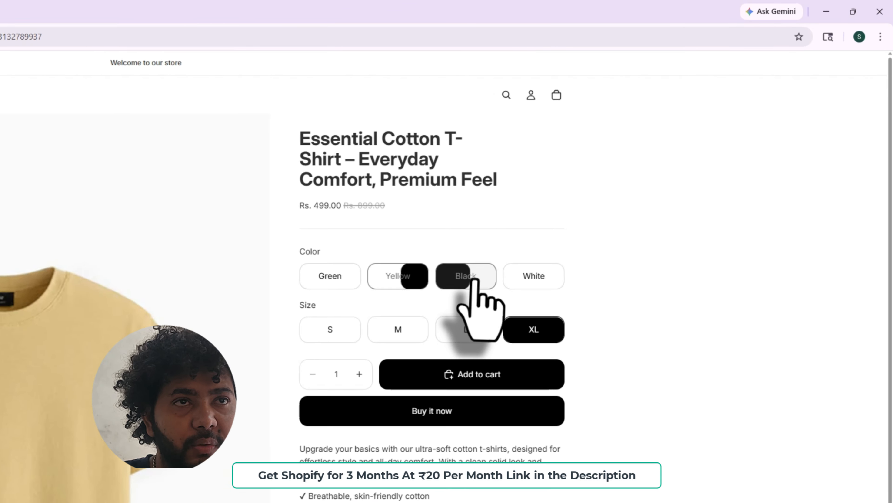
pyautogui.click(532, 278)
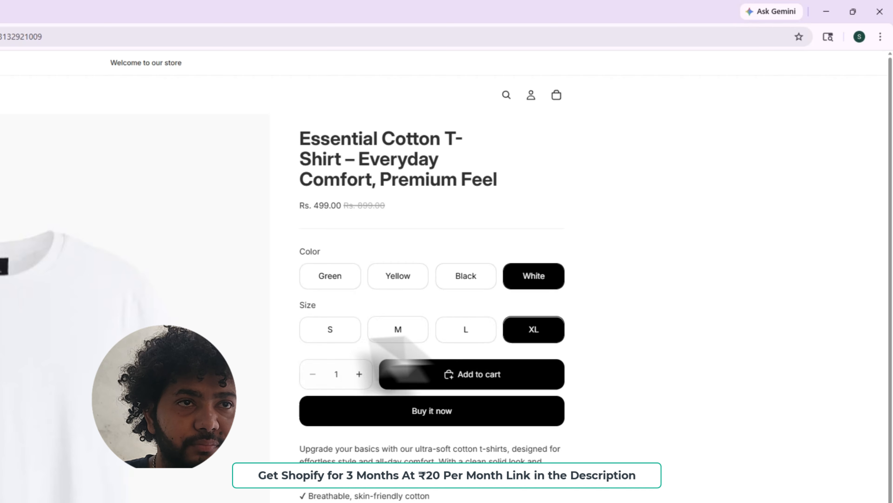
# Choose size L for the White T-shirt and add it to the cart
pyautogui.click(410, 333)
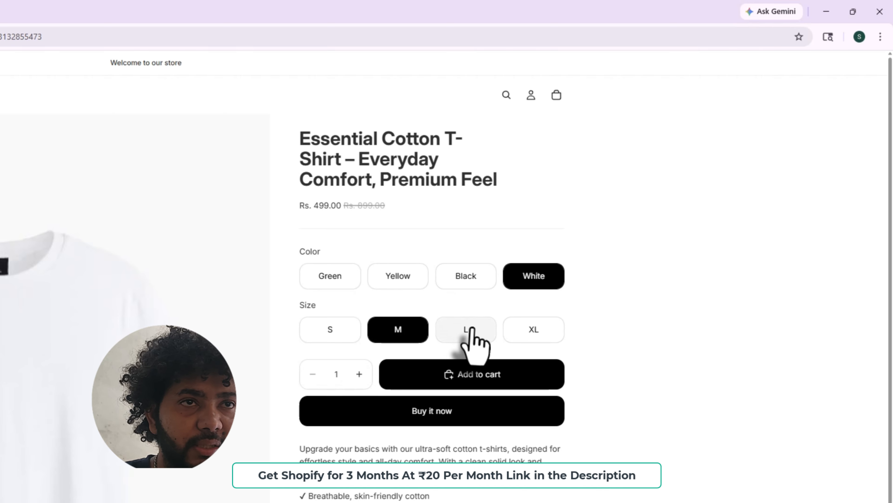
pyautogui.click(466, 331)
pyautogui.click(472, 378)
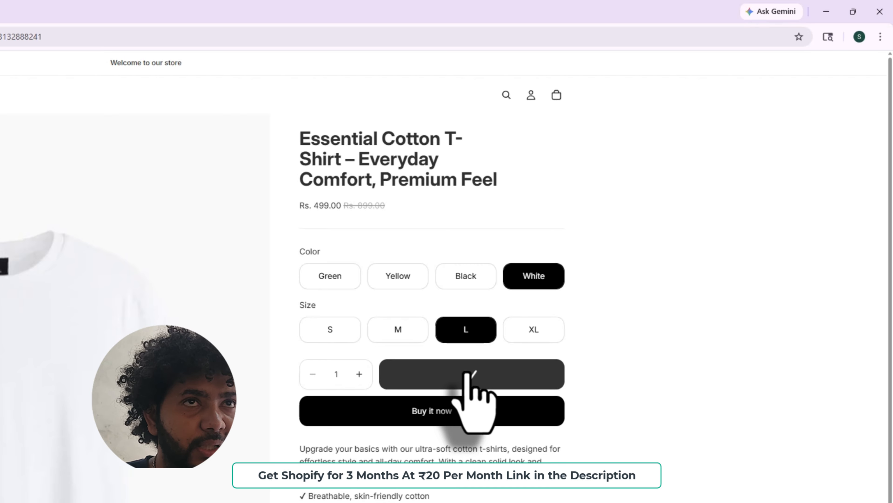
# Try to buy the White T-shirt in size L directly from the product page and dismiss the checkout dialog
pyautogui.click(431, 416)
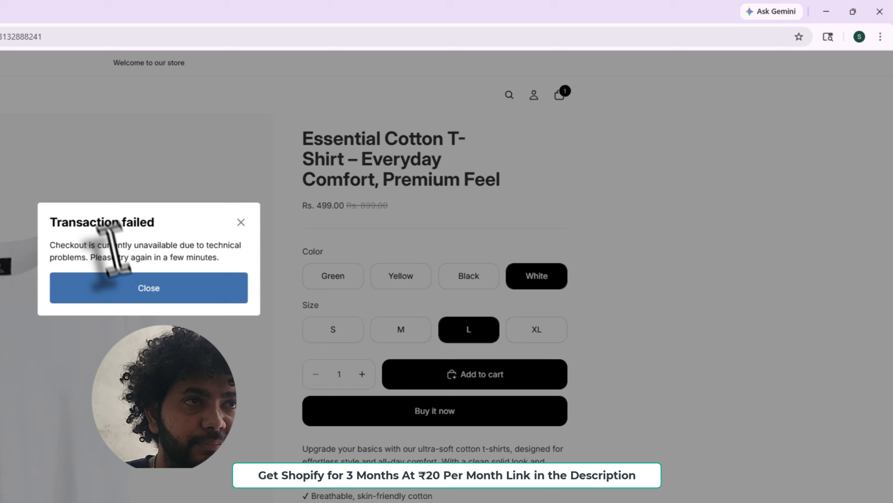
pyautogui.click(131, 287)
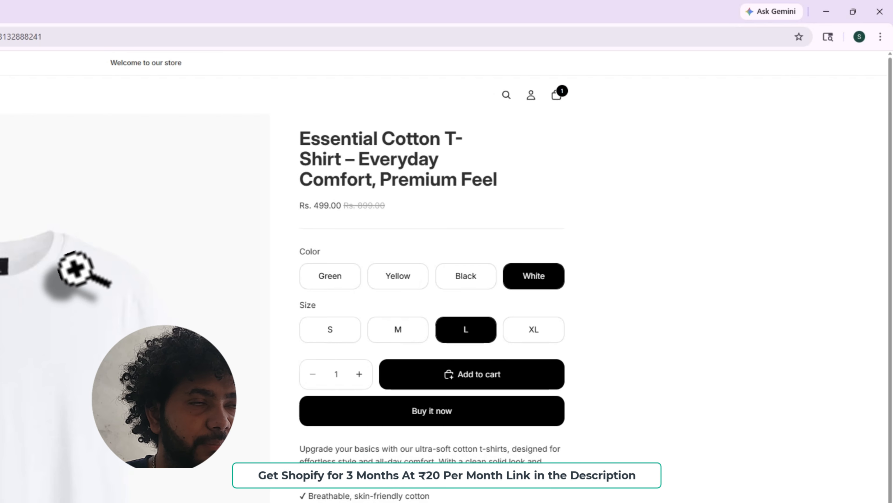
pyautogui.scroll(-1, 77, 281)
pyautogui.scroll(1, 76, 325)
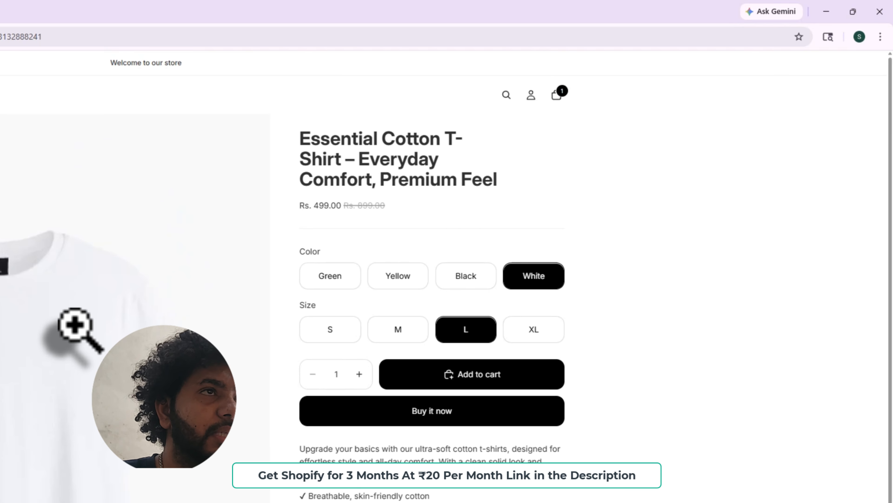